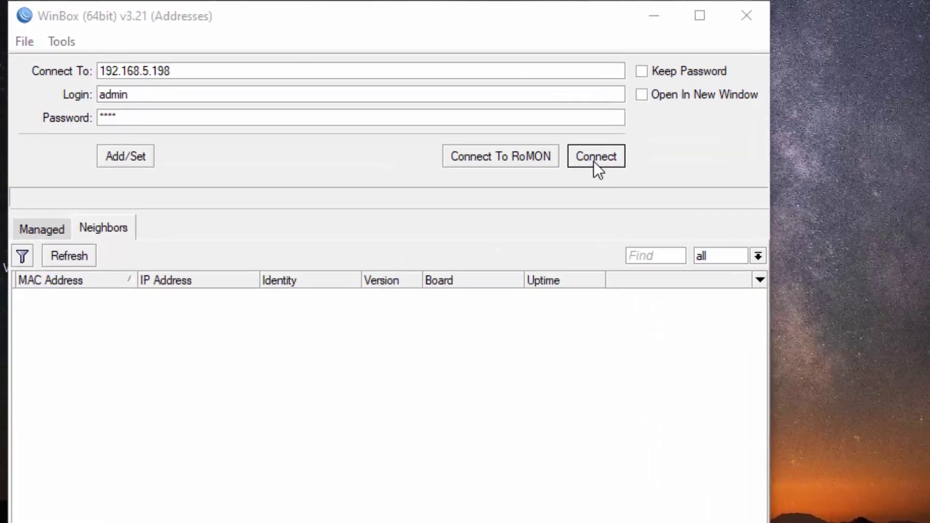
- Connect to the router at 192.168.5.198, open its log and freeze the live updates
left_click(447, 120)
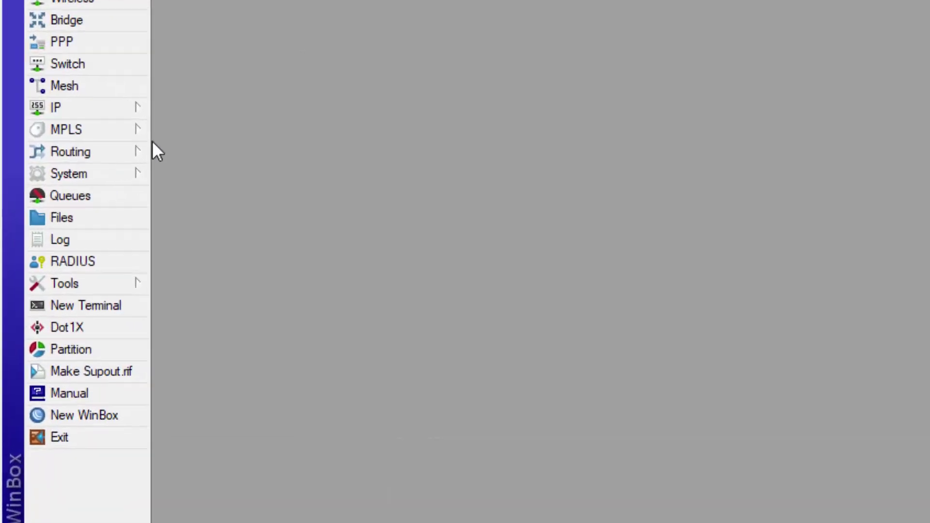
left_click(72, 235)
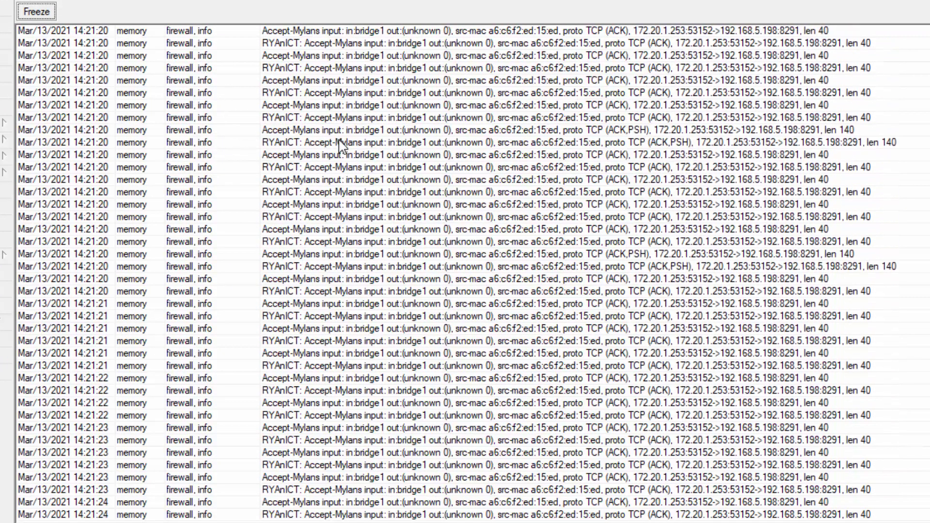
left_click(37, 11)
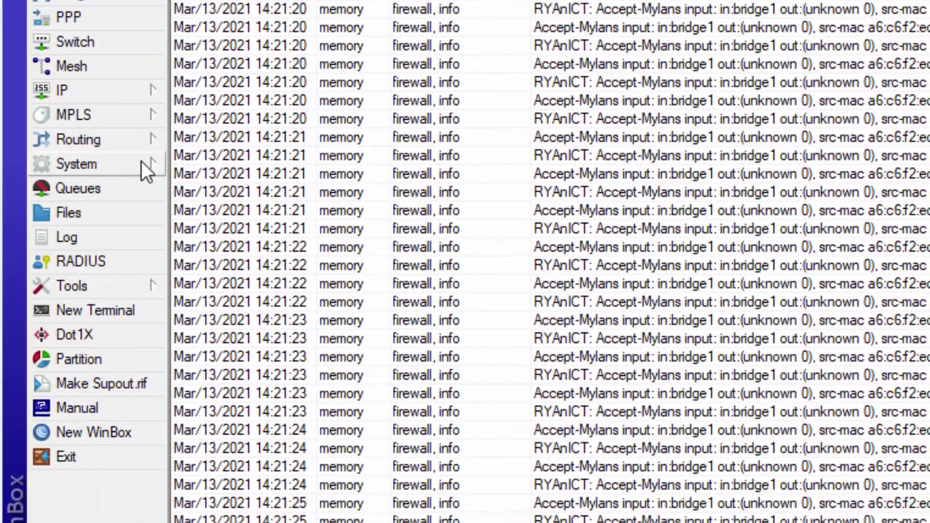
- Open the system logging rules and select the firewall rule
left_click(141, 161)
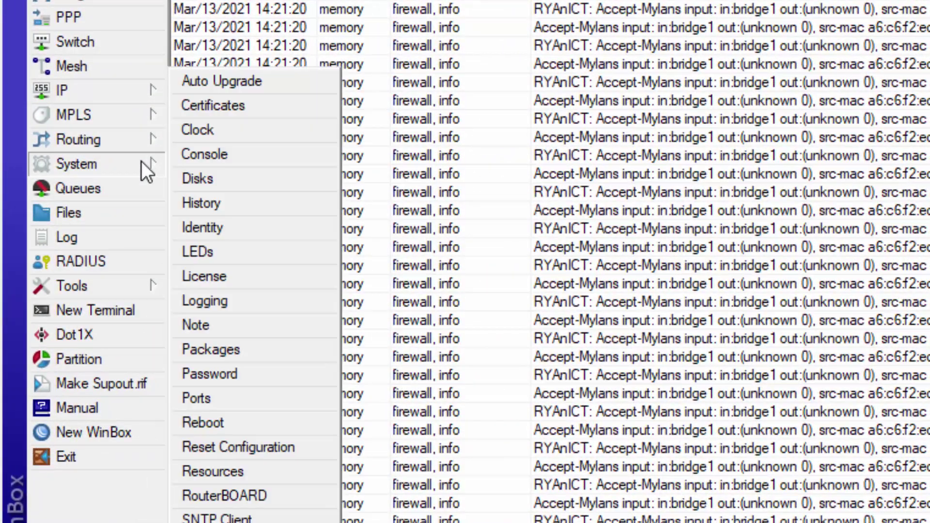
left_click(225, 296)
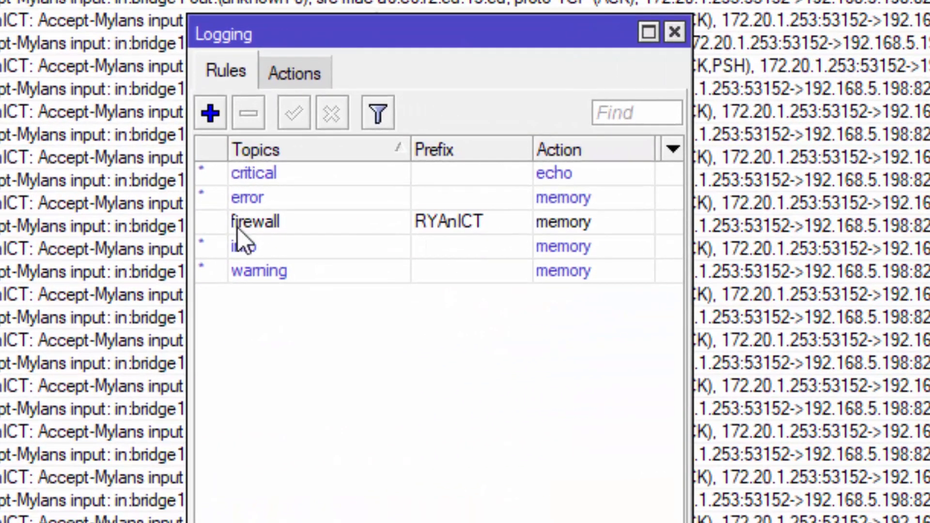
left_click(266, 222)
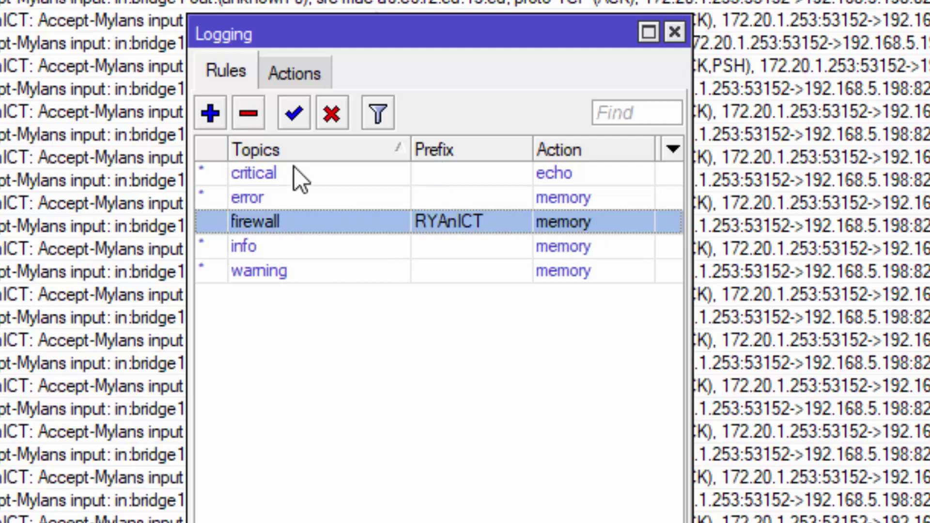
- Start a new log rule and choose firewall as its topic
left_click(210, 113)
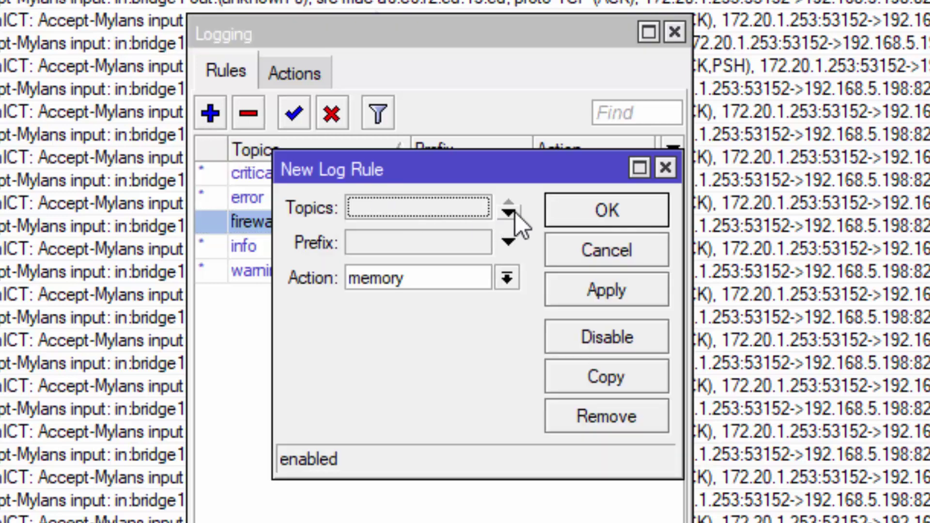
left_click(514, 213)
left_click(478, 208)
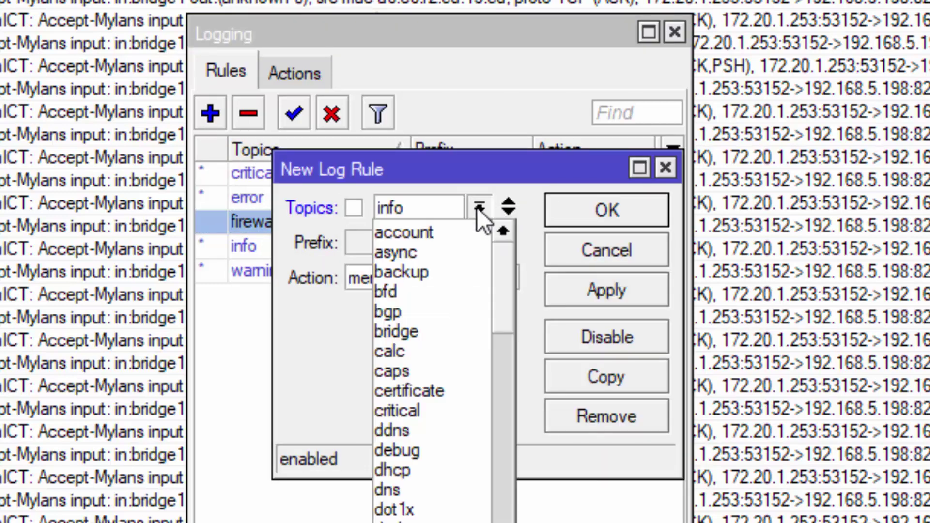
mouse_move(503, 316)
left_mouse_down()
mouse_move(510, 383)
mouse_move(510, 304)
left_mouse_up()
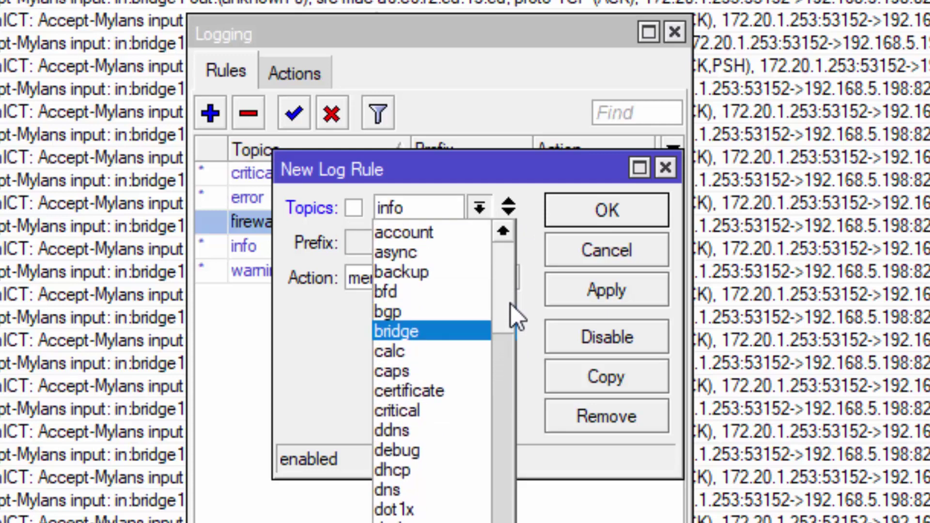
left_click_drag(512, 269, 511, 367)
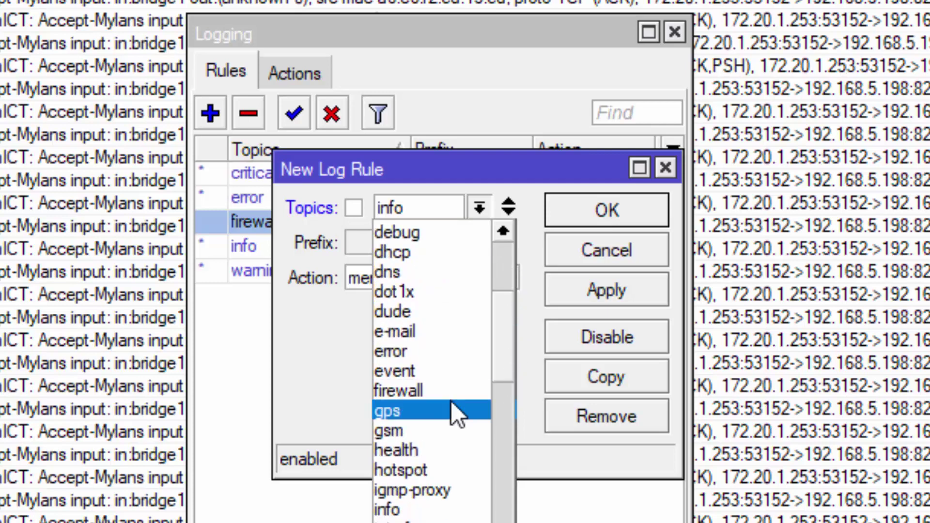
left_click(434, 391)
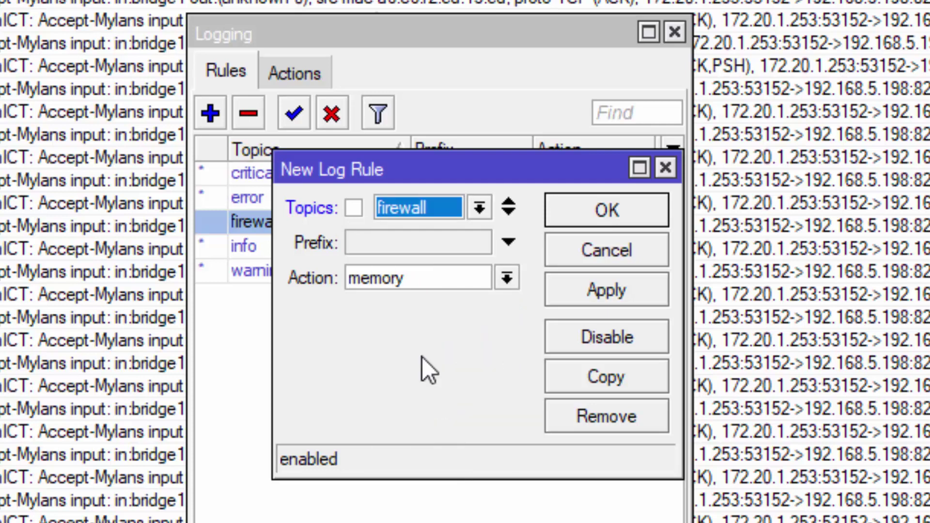
- Give the new log rule the prefix RYAnICT with the memory action, and close it without saving
left_click(507, 245)
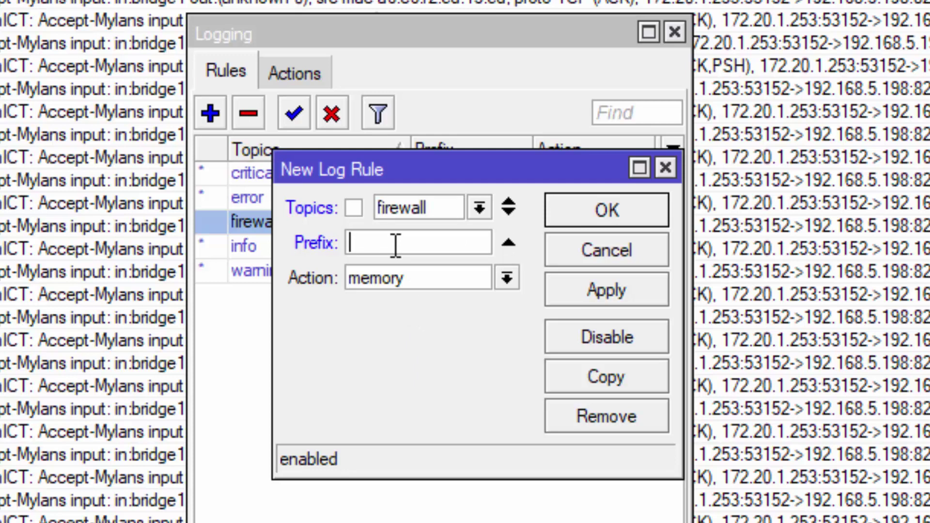
type("RYAnICT")
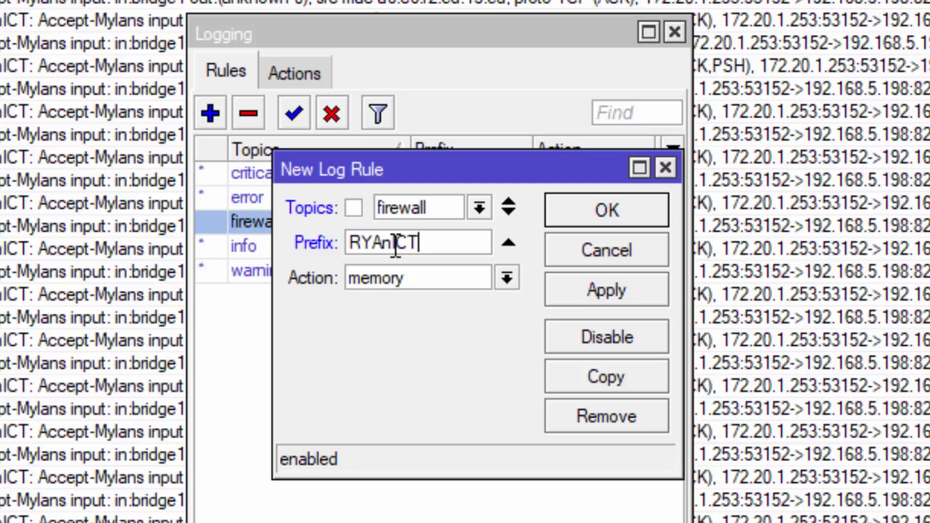
left_click(507, 278)
left_click(504, 277)
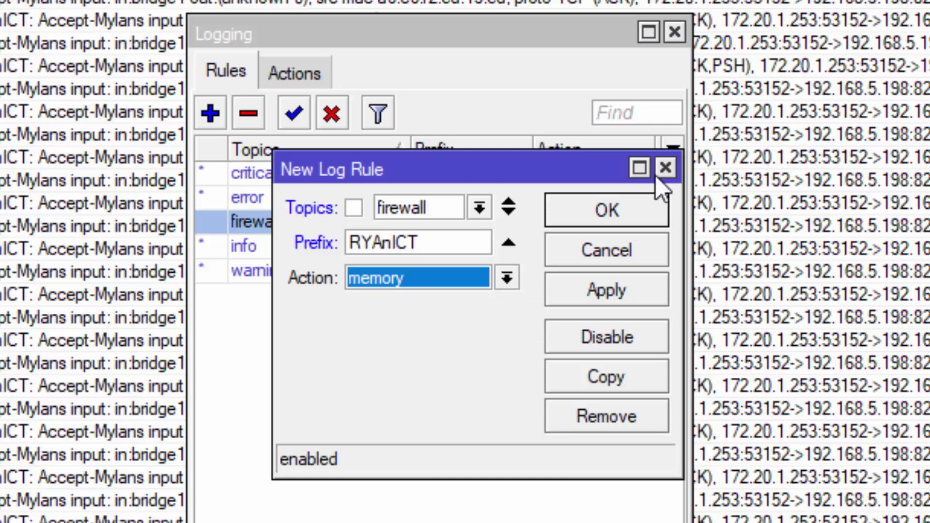
left_click(666, 167)
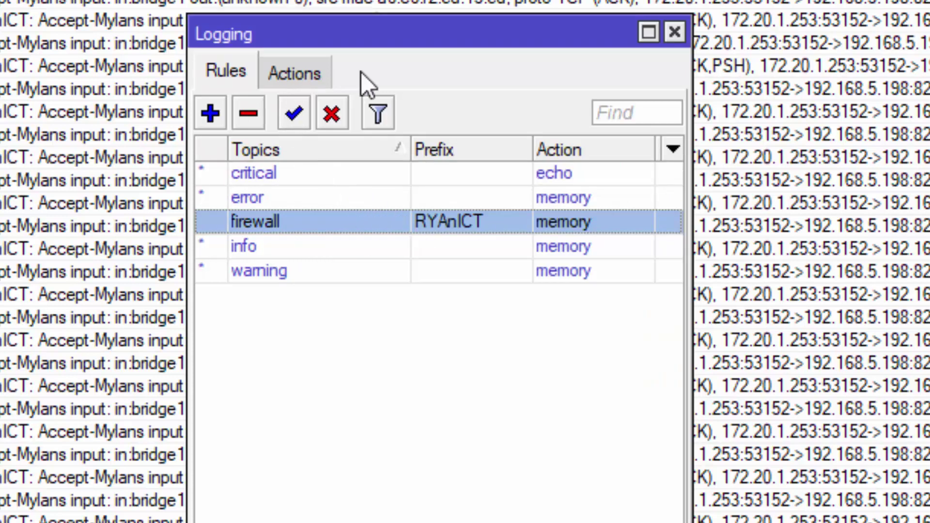
- Open the disk log action and examine its file name and lines-per-file settings
left_click(281, 73)
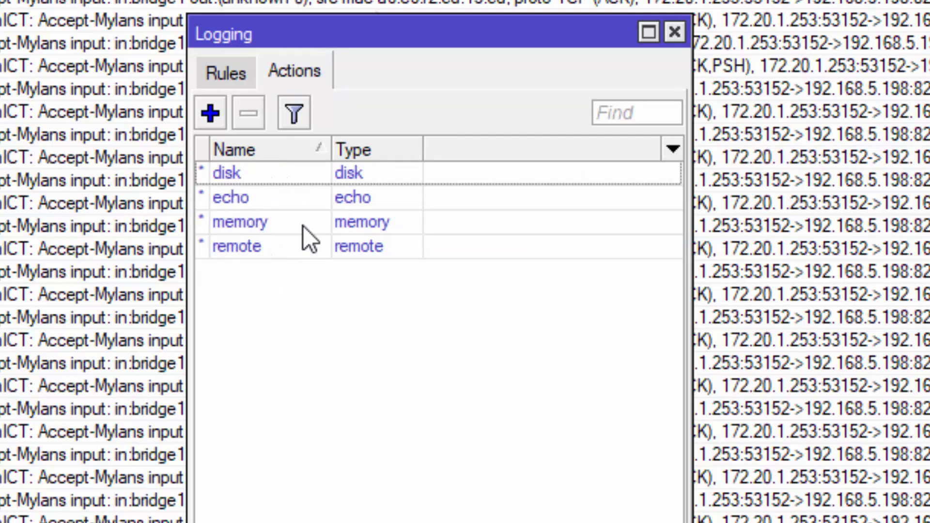
double_click(343, 175)
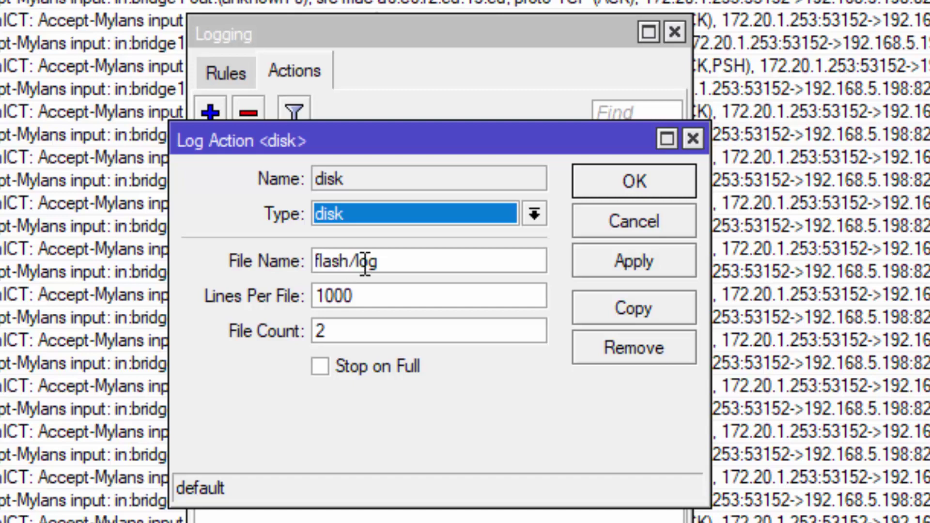
left_click(385, 263)
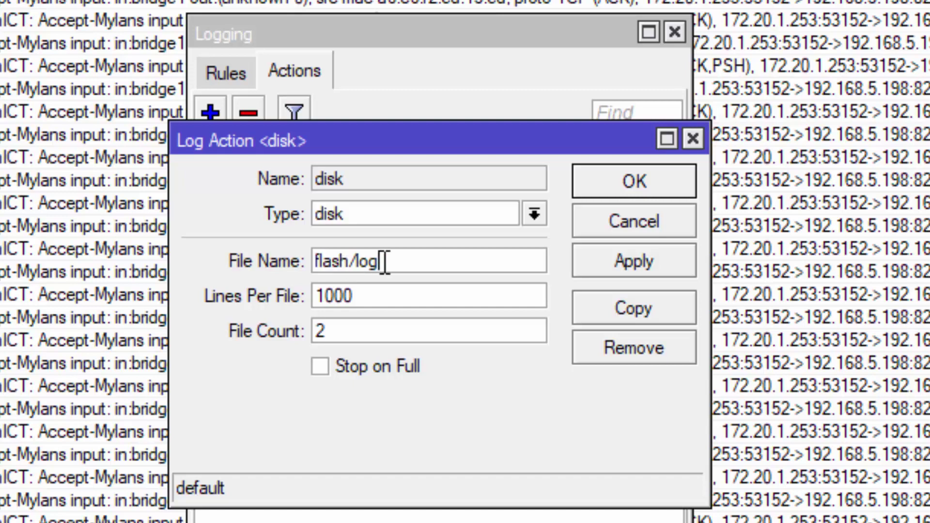
left_click(370, 298)
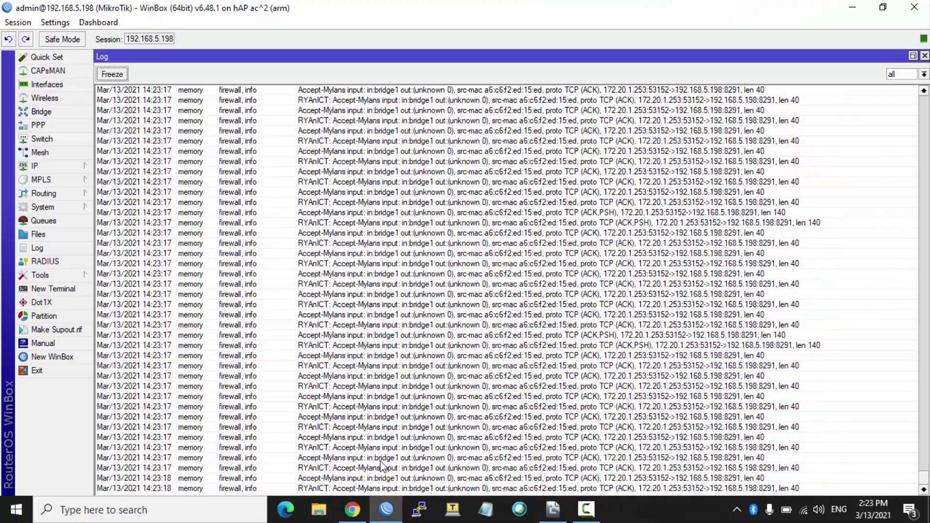
- Reopen the disk log action from the system logging settings and set its lines per file to 100
mouse_move(377, 518)
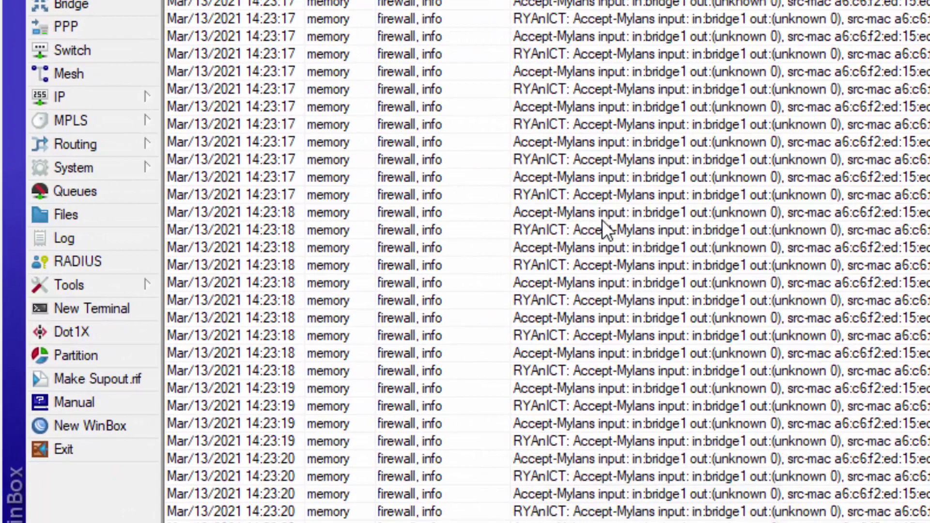
left_click(129, 165)
left_click(199, 298)
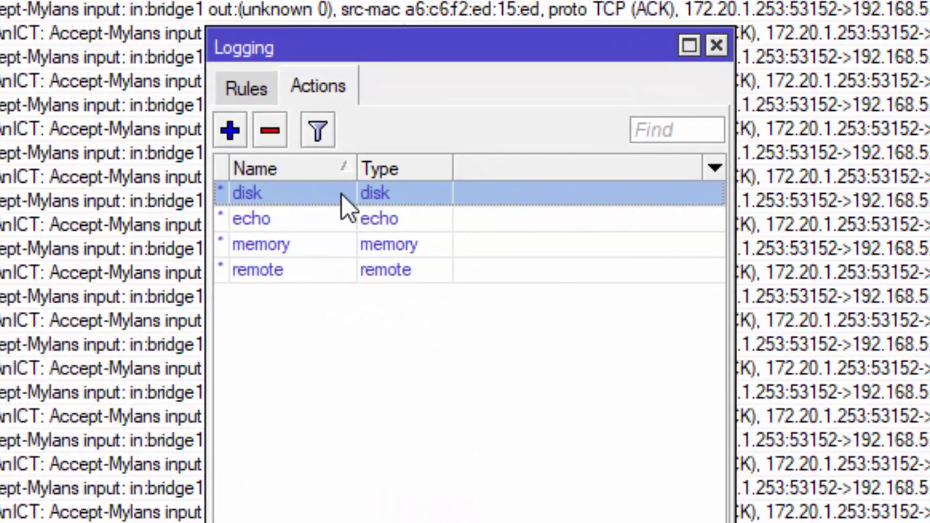
double_click(611, 181)
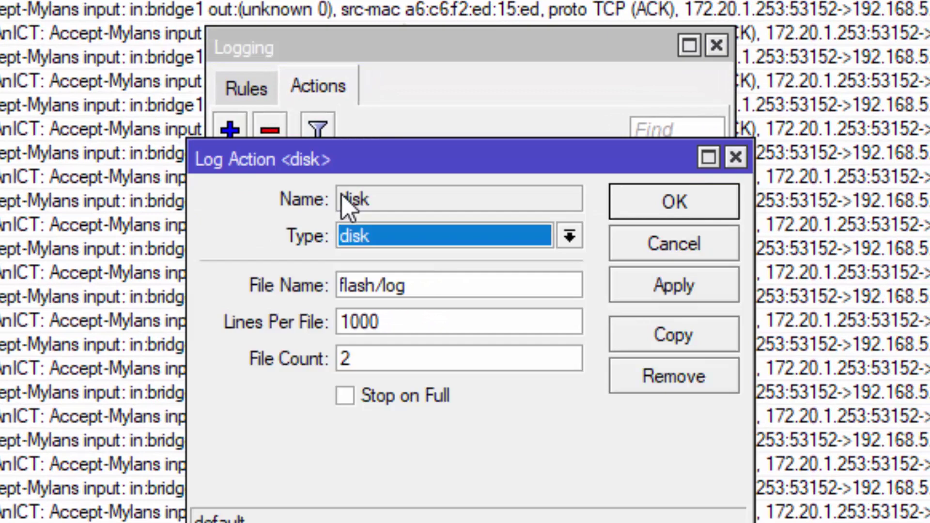
left_click(400, 324)
key("BackSpace")
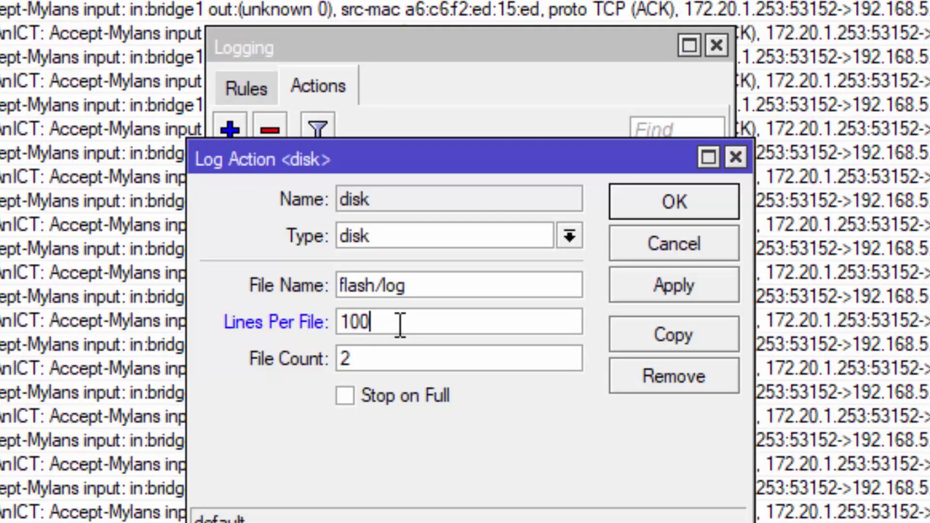
- Set the disk log action's file count to 2 and save the action
left_click(370, 359)
key("BackSpace")
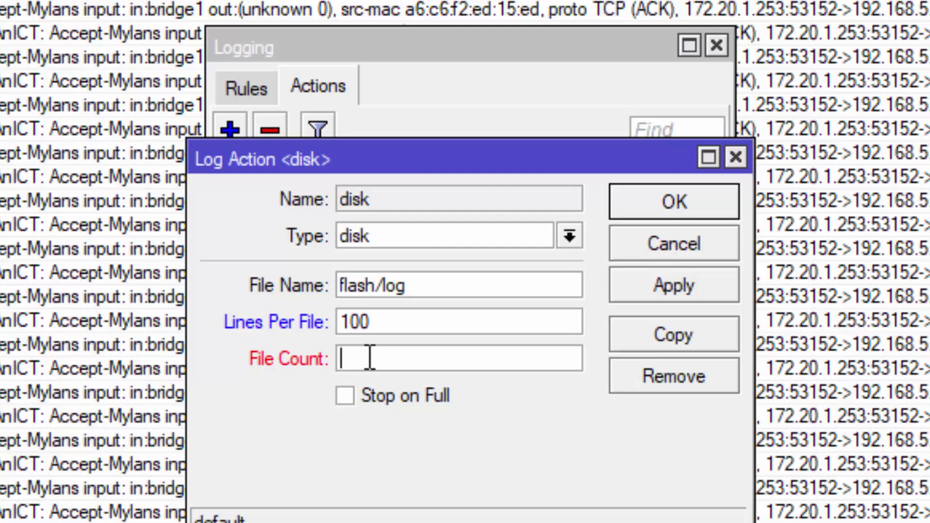
type("4")
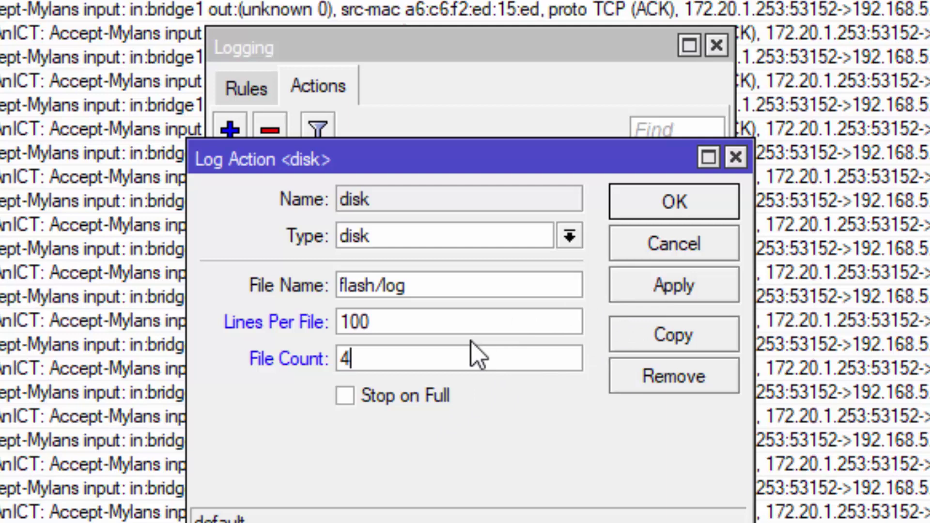
key("BackSpace")
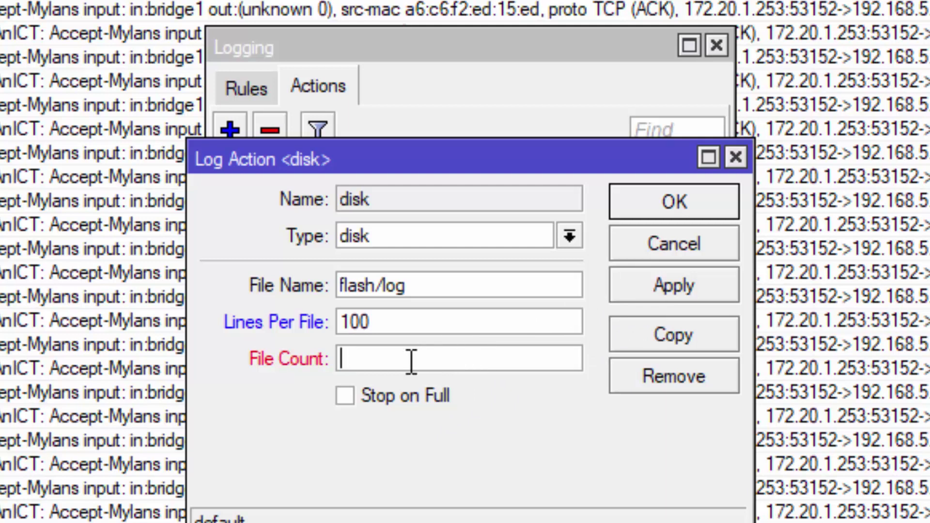
type("2")
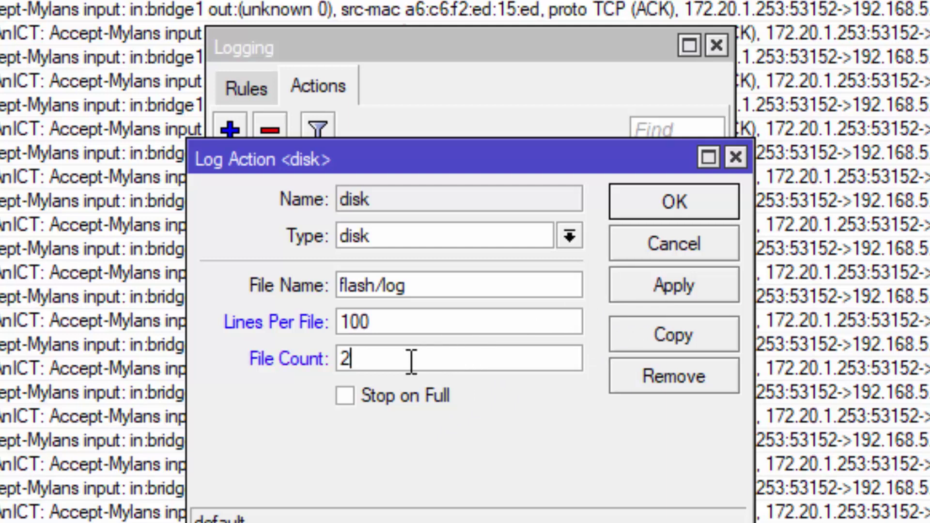
left_click(667, 298)
left_click(675, 206)
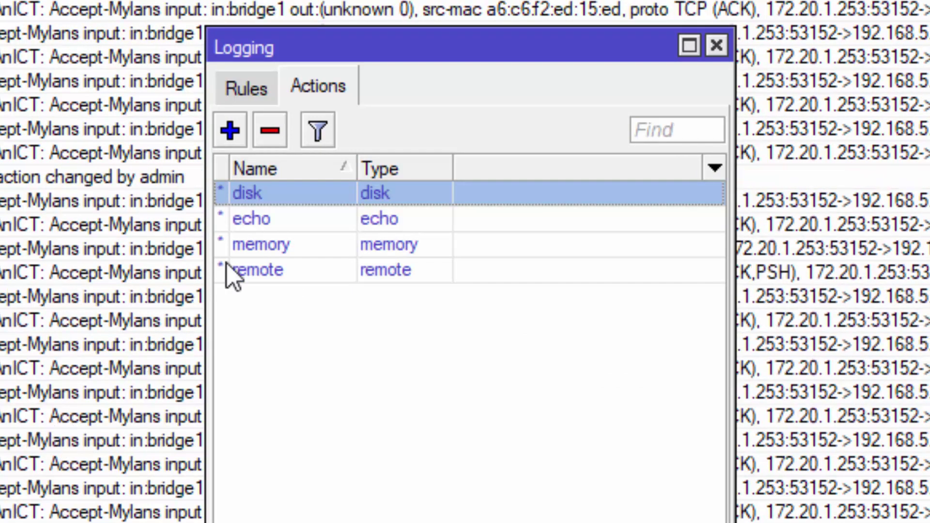
- Change the firewall log rule's action to disk, save the rule and close the logging settings
left_click(245, 90)
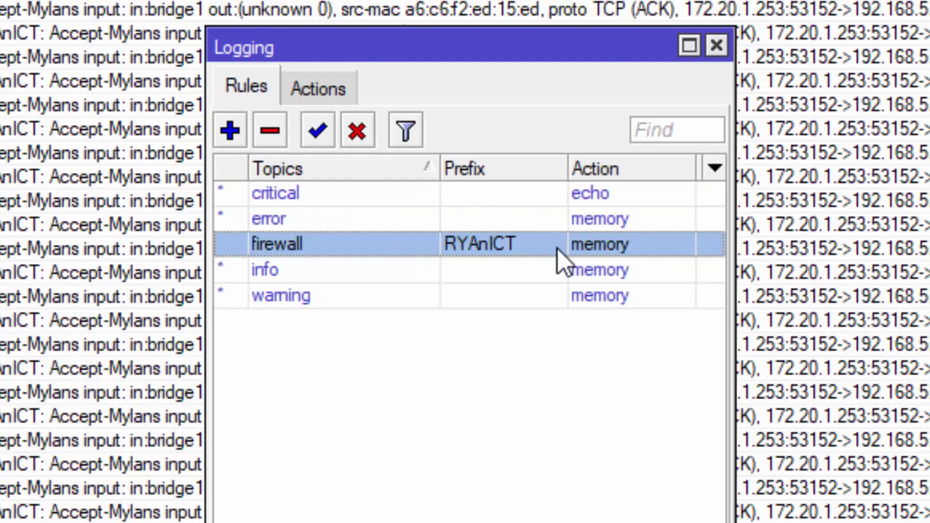
double_click(601, 246)
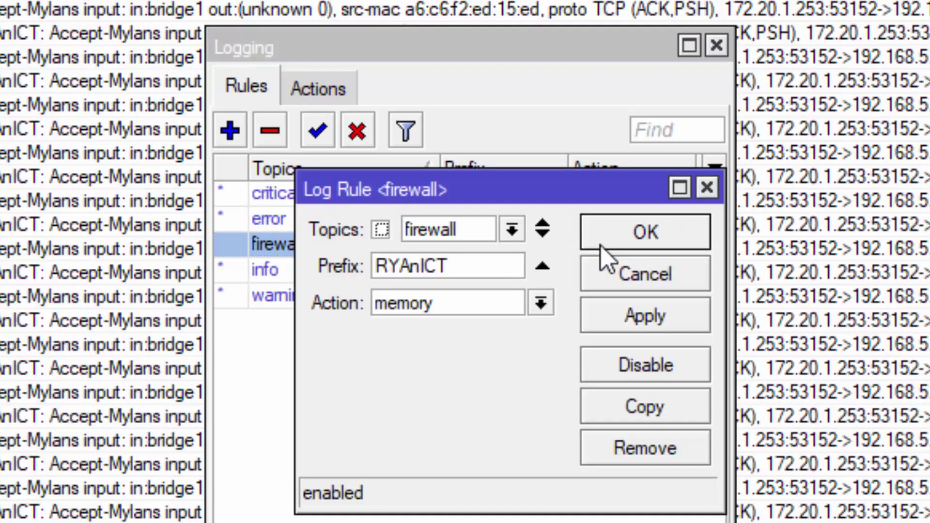
left_click(541, 303)
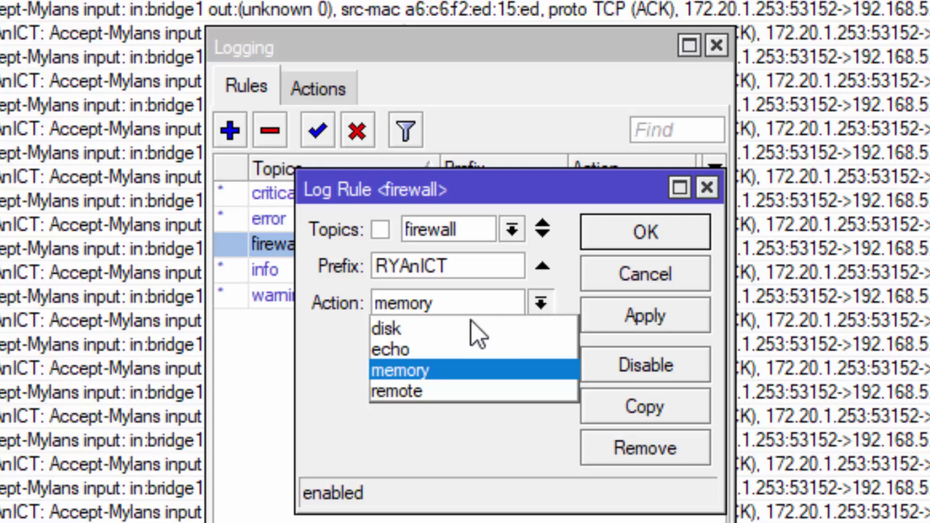
left_click(456, 329)
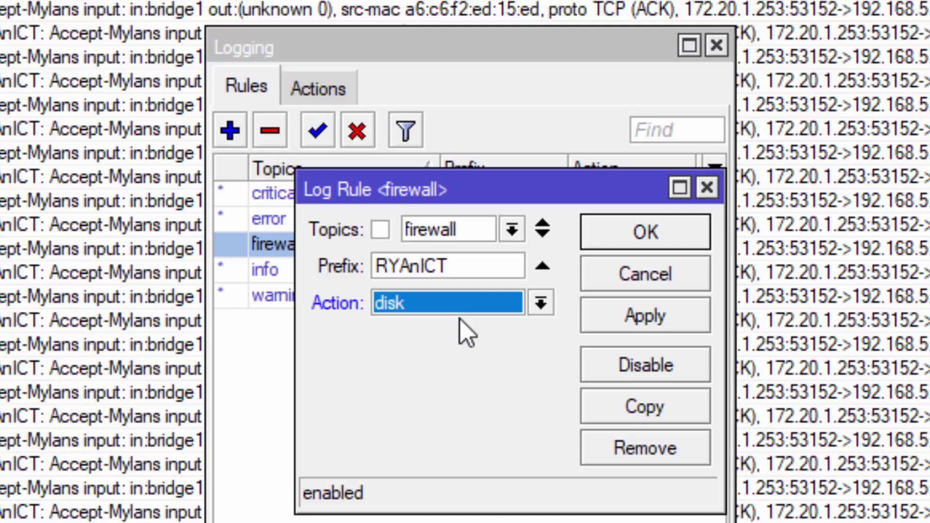
left_click(655, 320)
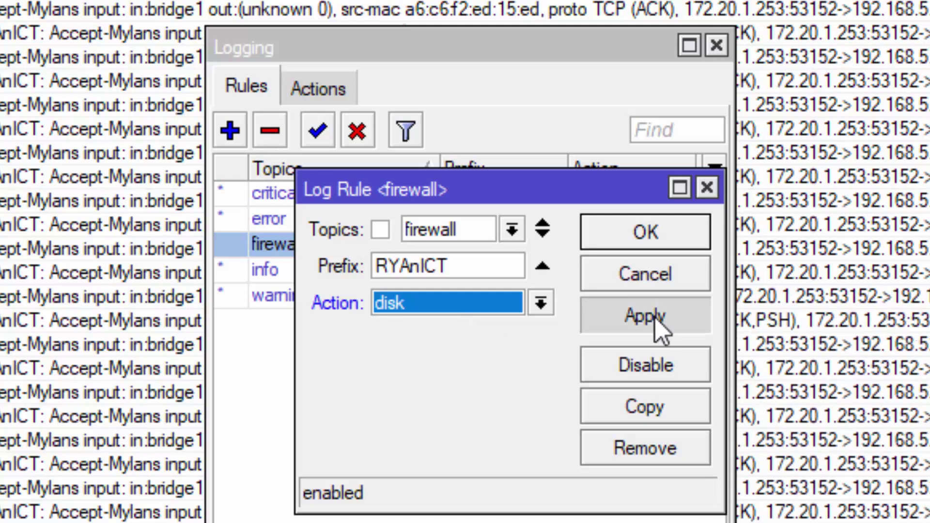
left_click(645, 233)
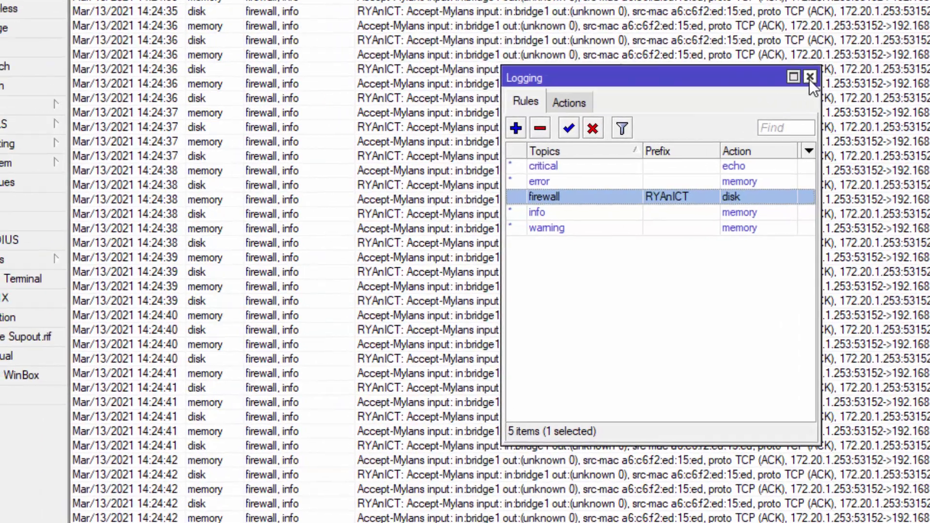
left_click(686, 81)
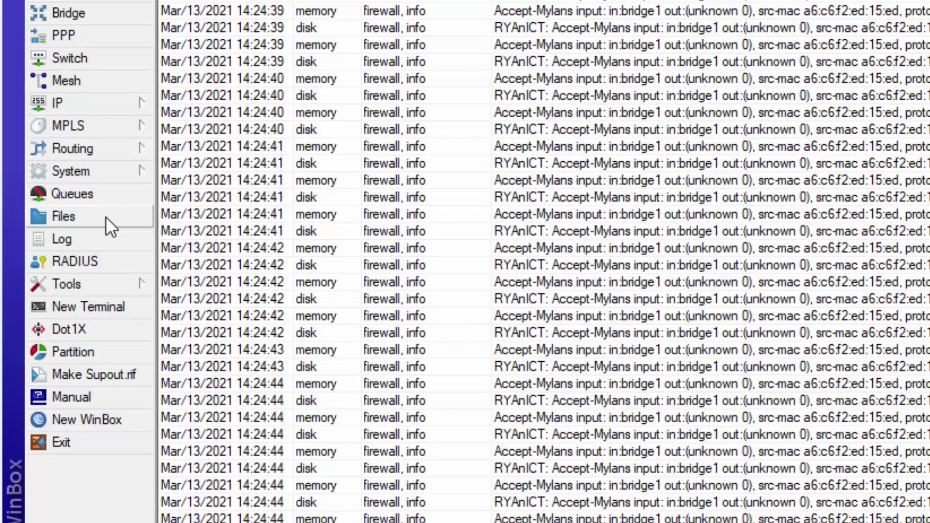
- Copy the log file flash/log.0.txt from the router's file list
left_click(105, 217)
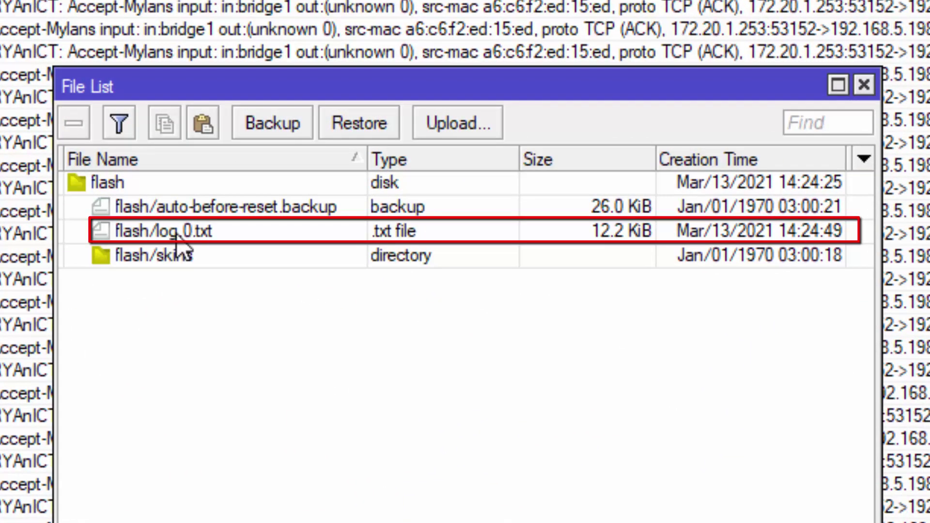
left_click(177, 235)
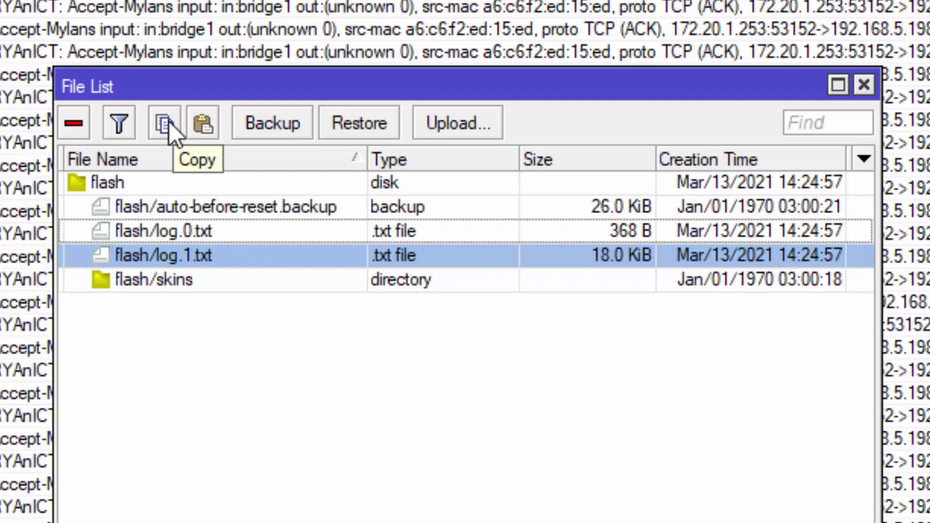
left_click(178, 230)
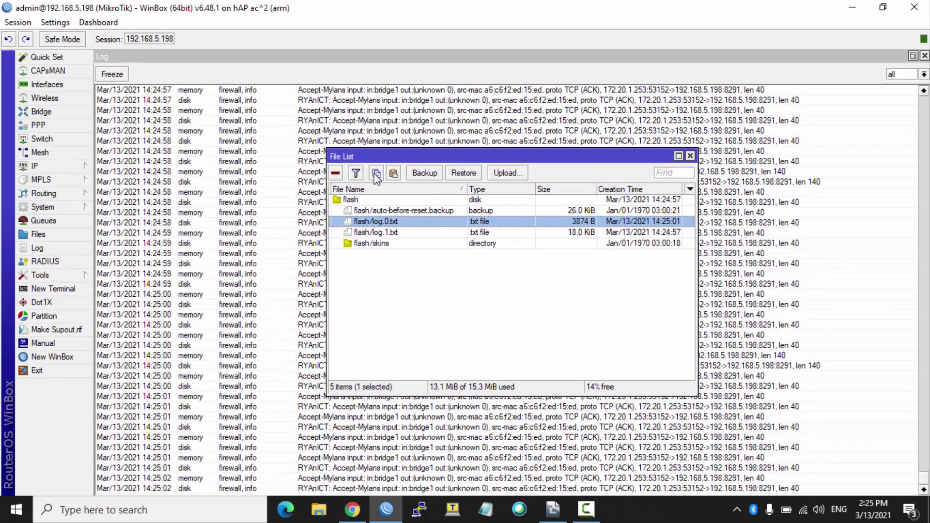
left_click(375, 174)
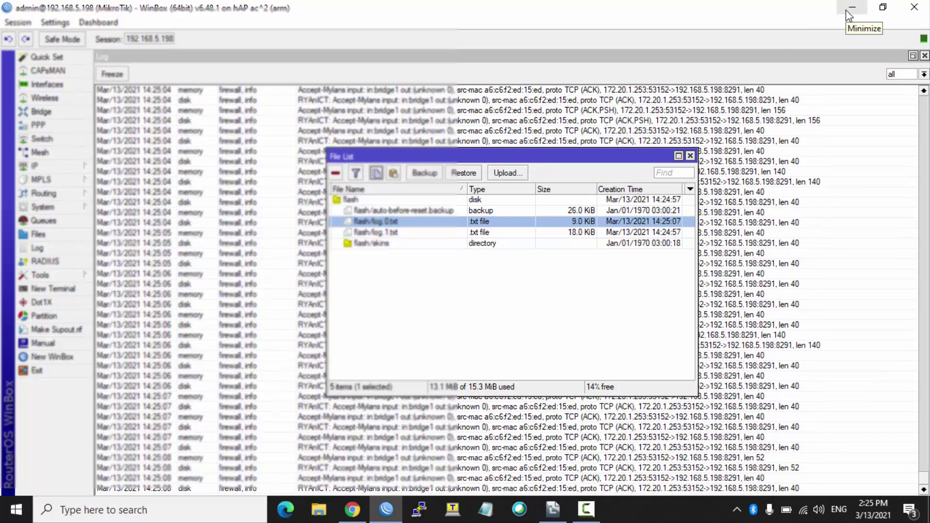
- Minimize the router window and paste the copied log file onto the Windows desktop
left_click(846, 10)
right_click(621, 83)
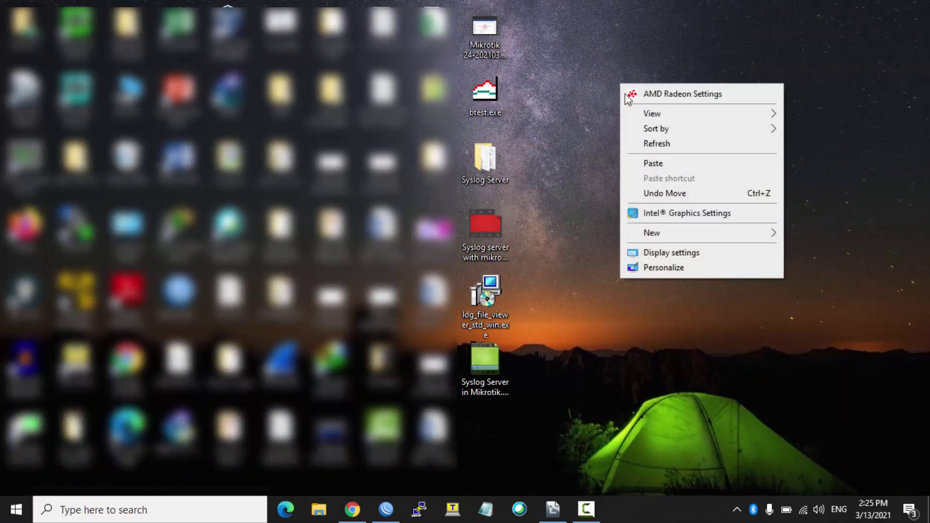
left_click(651, 163)
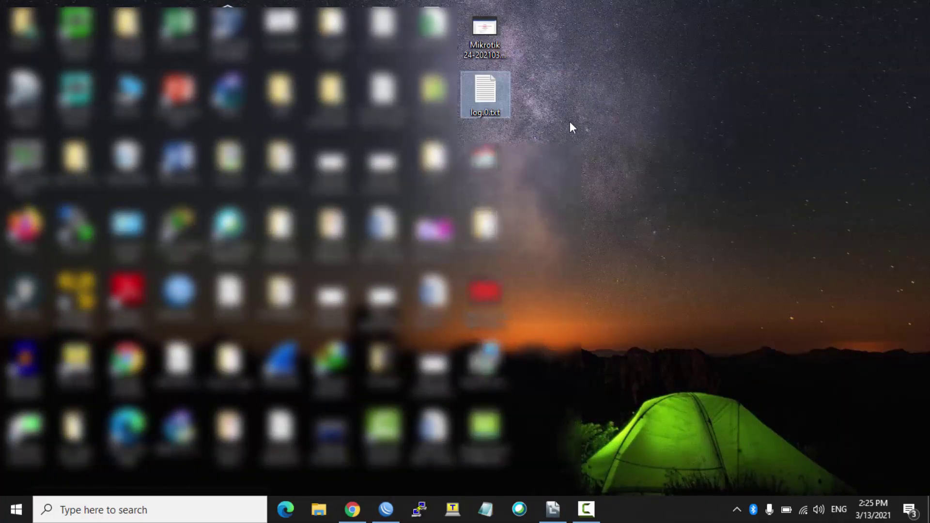
- Switch to Log File Viewer and browse to the Desktop folder in its file opening dialog
left_click(553, 510)
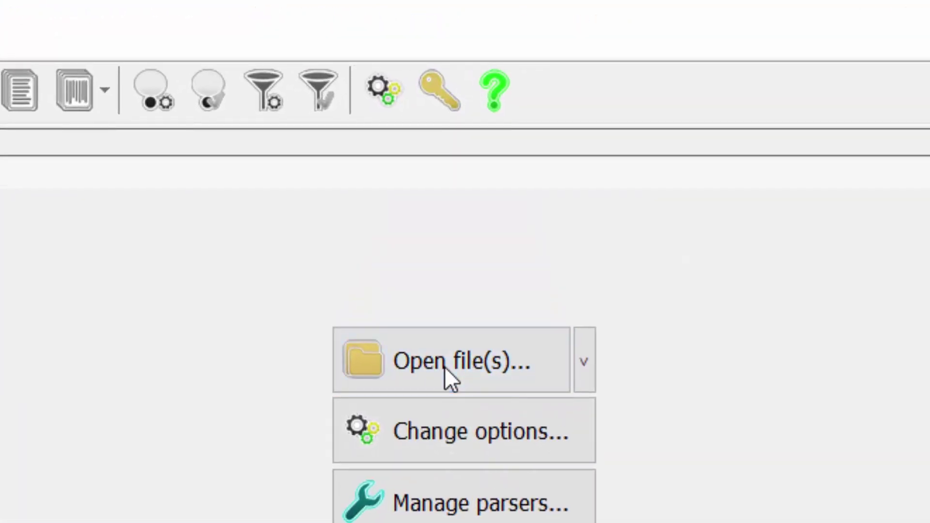
left_click(444, 366)
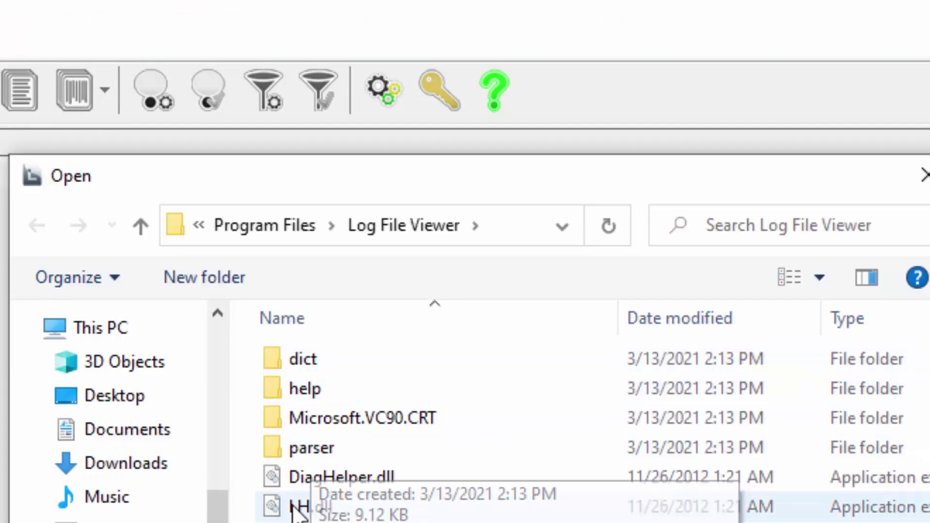
left_click(130, 410)
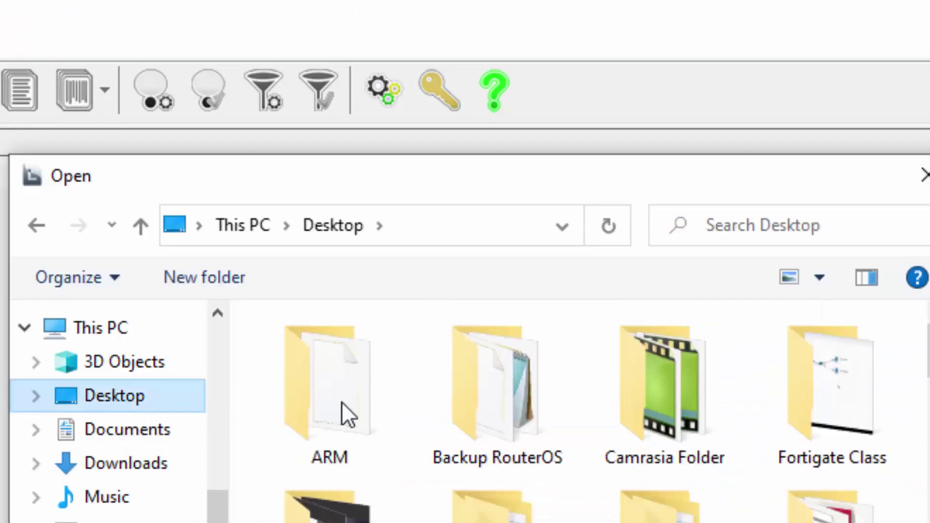
- Find and open log.0.txt from the Desktop folder, then select its first firewall entry
scroll(652, 361, "down", 5)
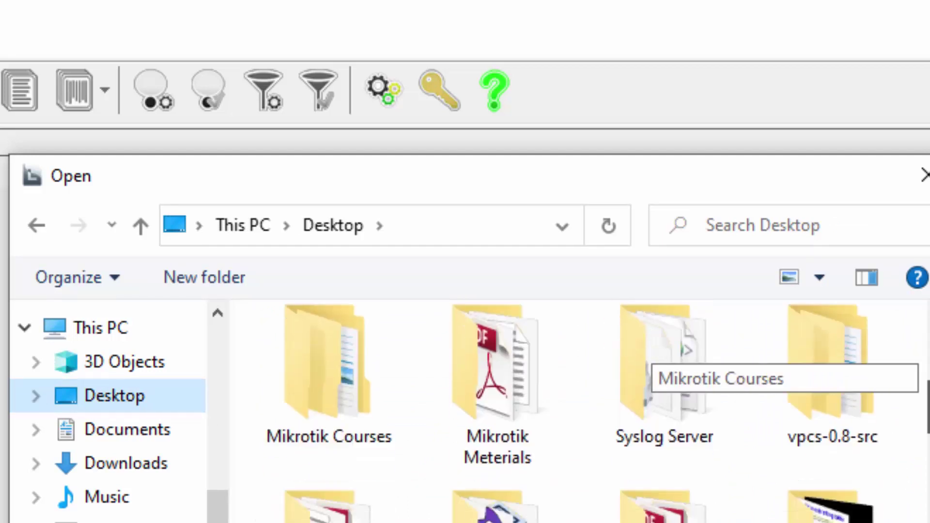
scroll(652, 361, "down", 5)
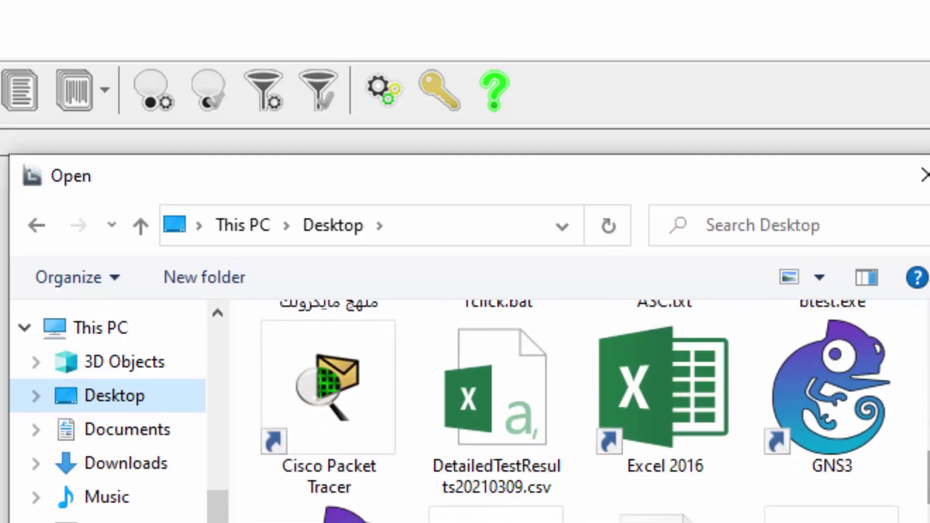
scroll(652, 472, "up", 3)
scroll(651, 473, "down", 3)
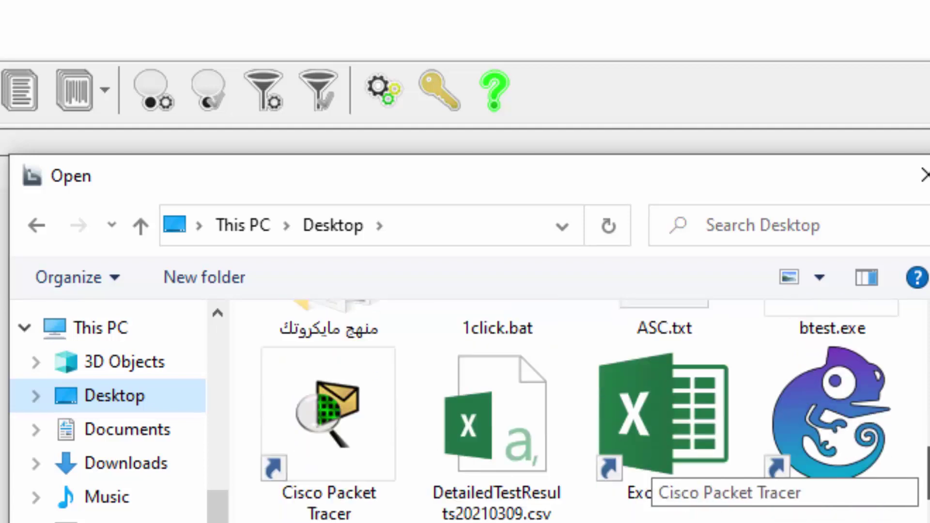
scroll(652, 473, "down", 8)
scroll(652, 472, "down", 5)
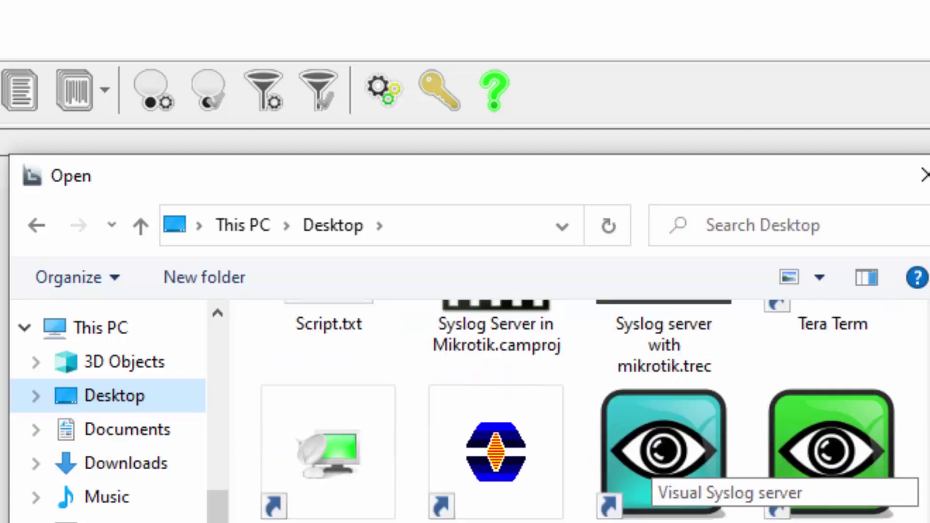
scroll(652, 473, "up", 2)
scroll(651, 473, "down", 5)
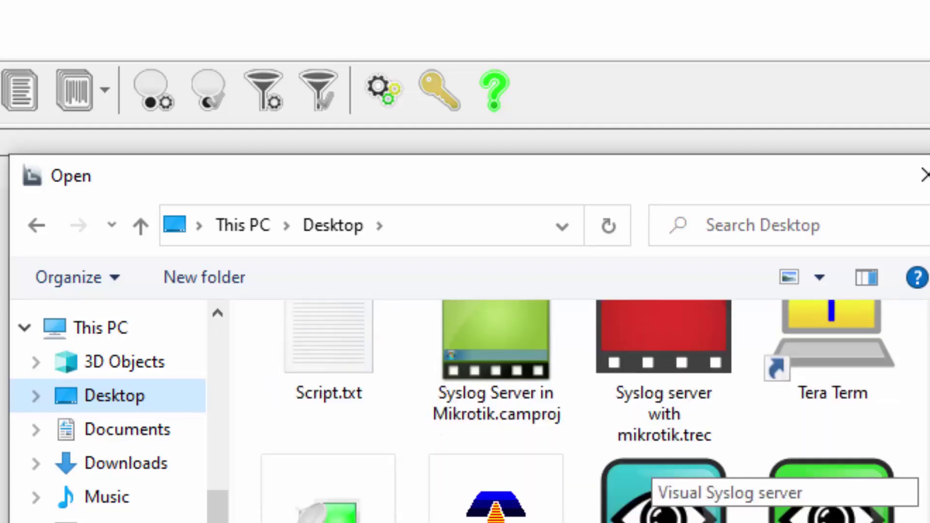
scroll(652, 472, "up", 15)
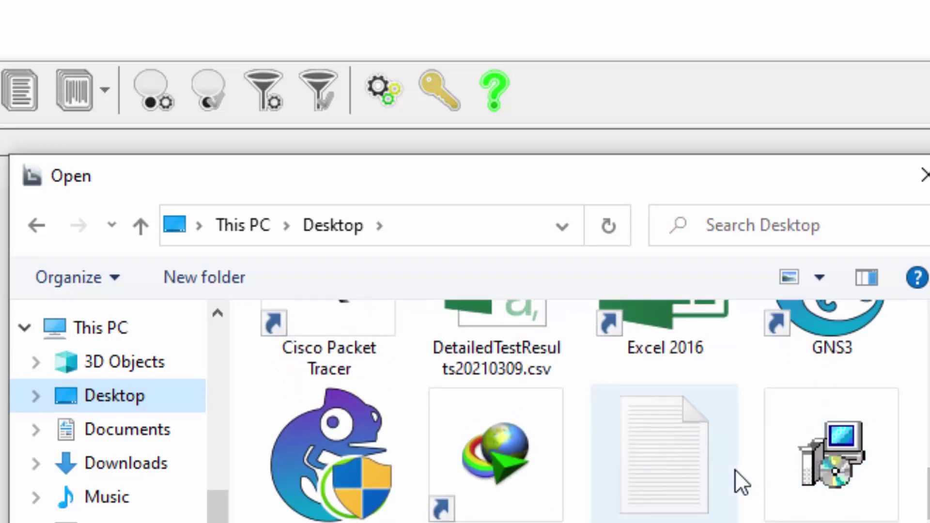
left_click(652, 458)
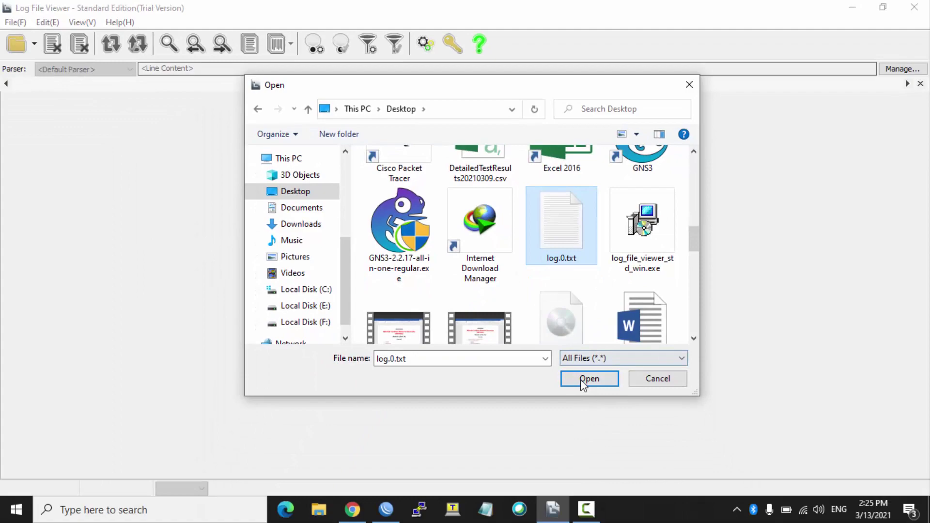
left_click(641, 522)
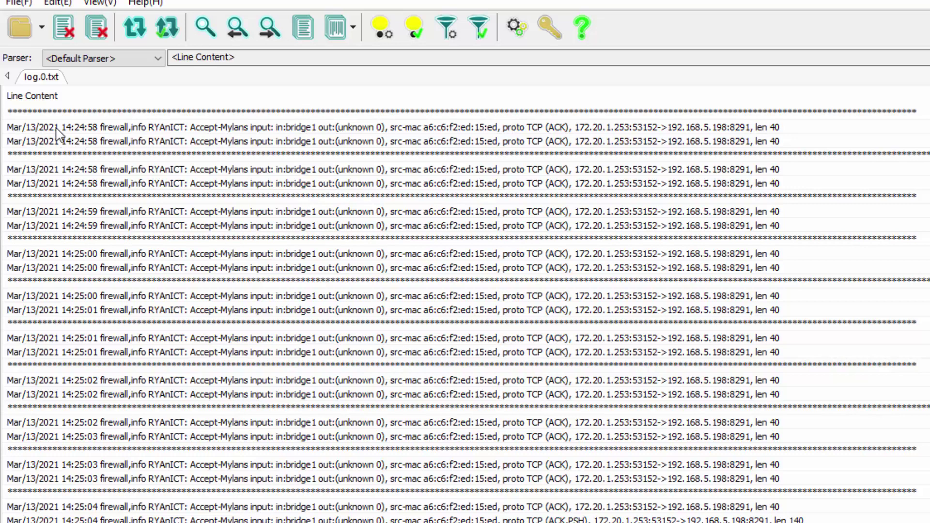
left_click(119, 130)
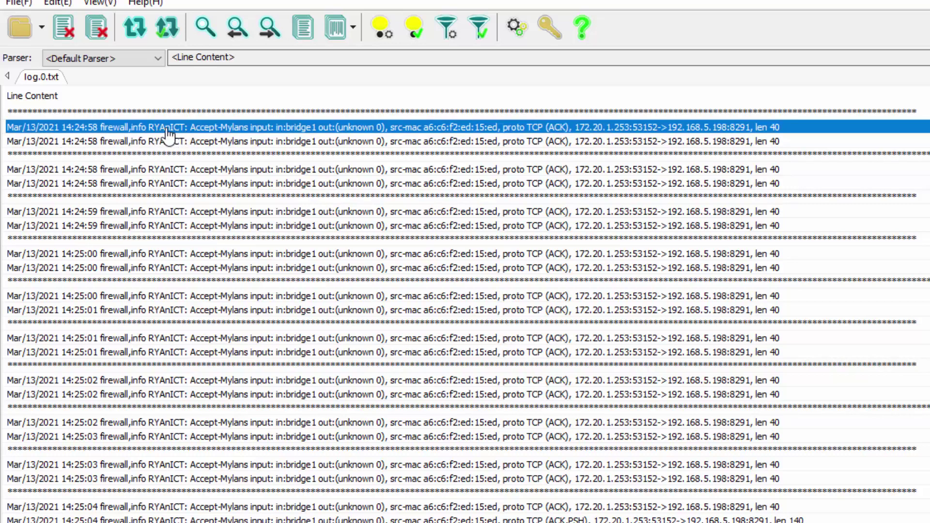